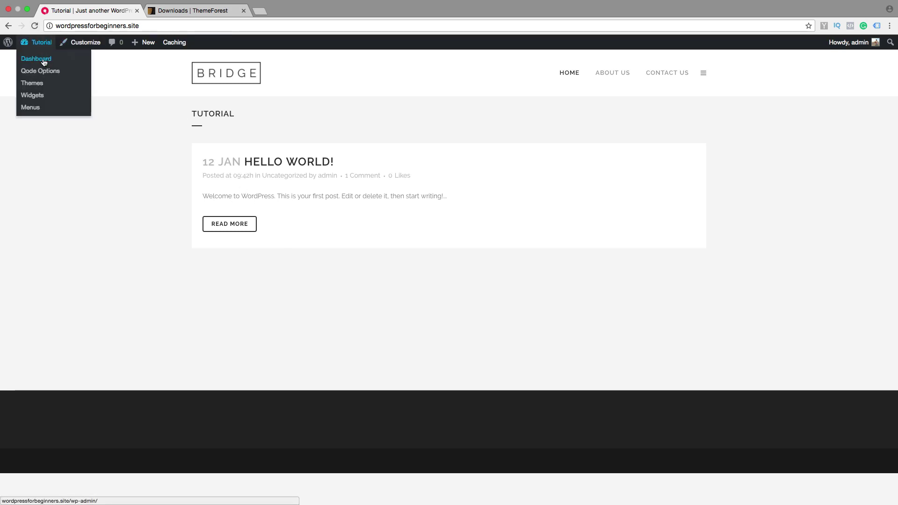
Go to the admin dashboard and from Posts reach the Categories management screen
click(36, 59)
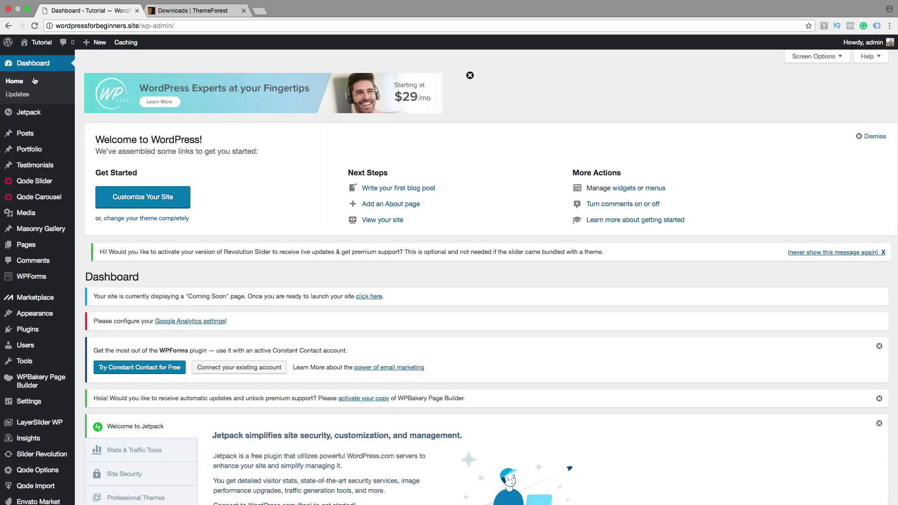
mouse_move(26, 133)
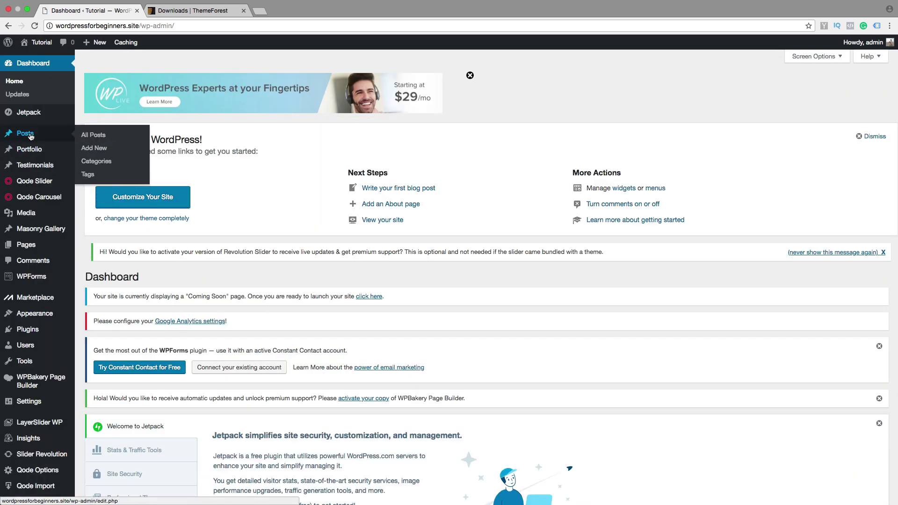
click(95, 162)
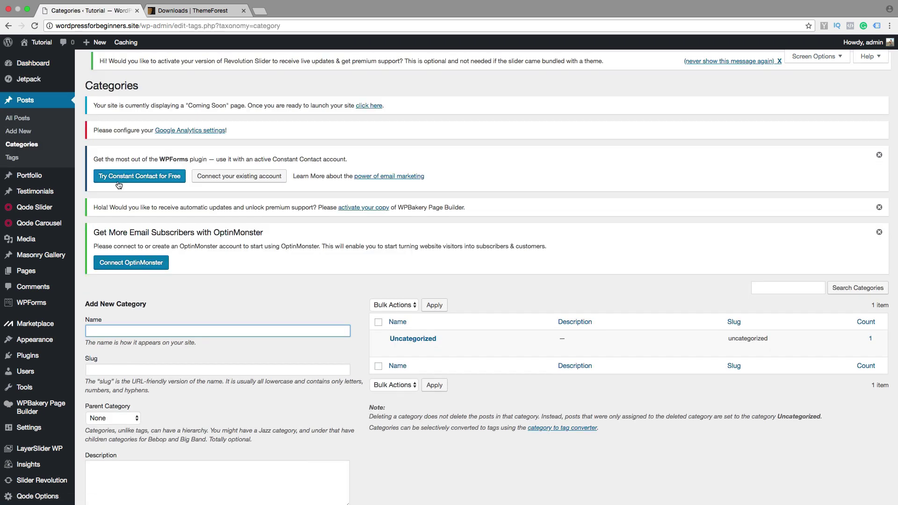
scroll(138, 326, down, 3)
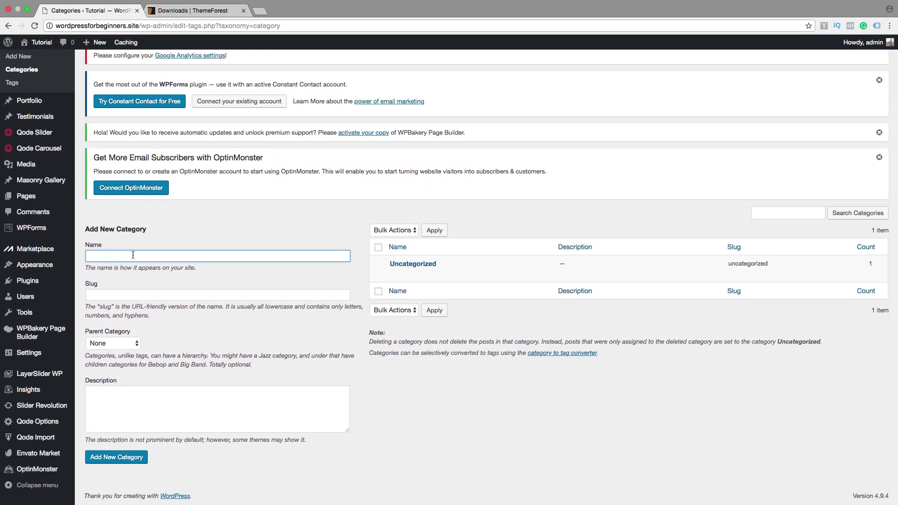
text(Health)
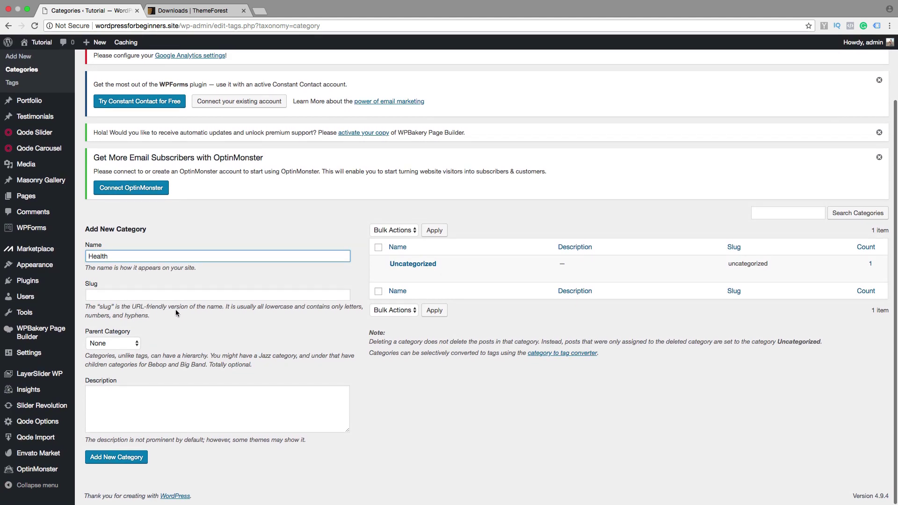
Create the Health category with name and slug Health and no parent
click(96, 293)
text(Health)
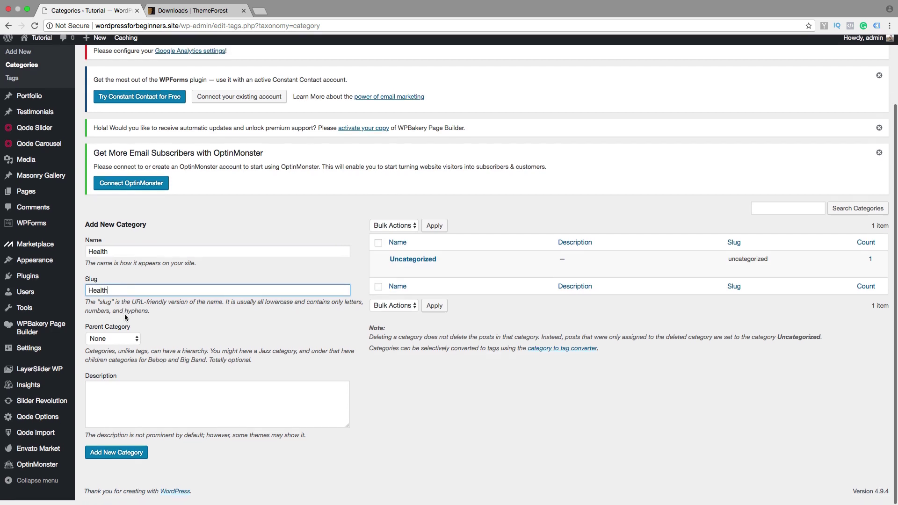
click(110, 343)
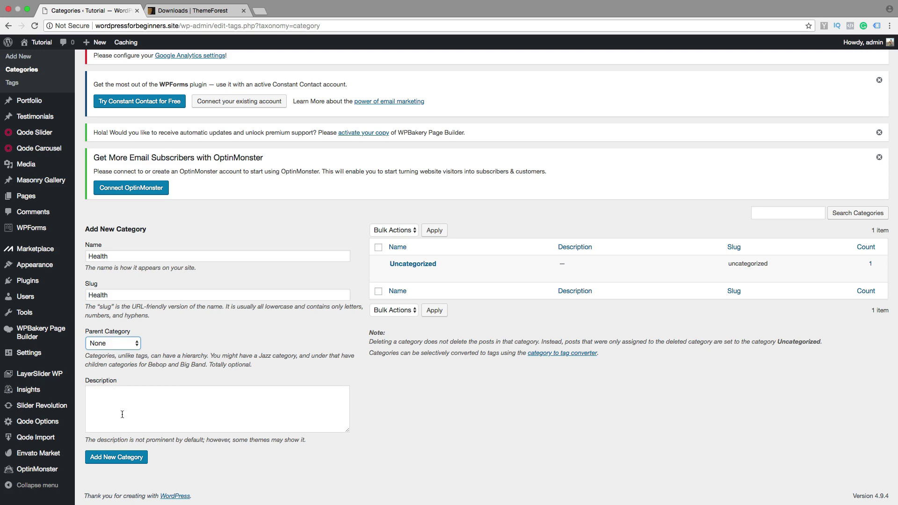
click(113, 461)
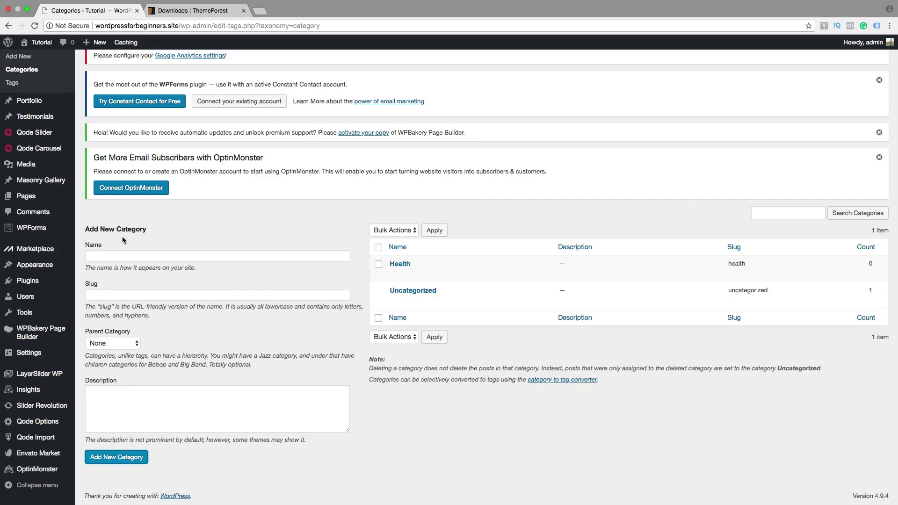
Enter the second category name and correct the misspelled Recipies to Recipes via spelling suggestion
click(118, 255)
text(Rec)
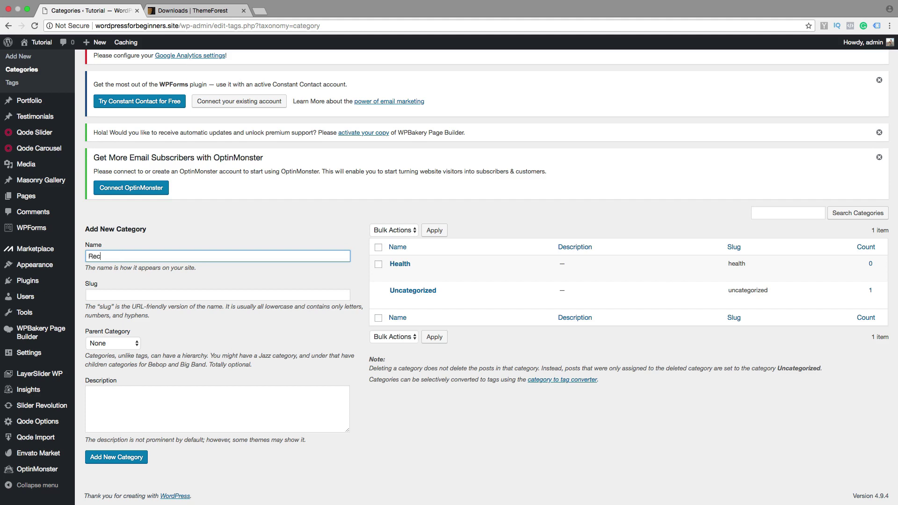
text(ip)
text(ies)
double_click(97, 257)
right_click(97, 257)
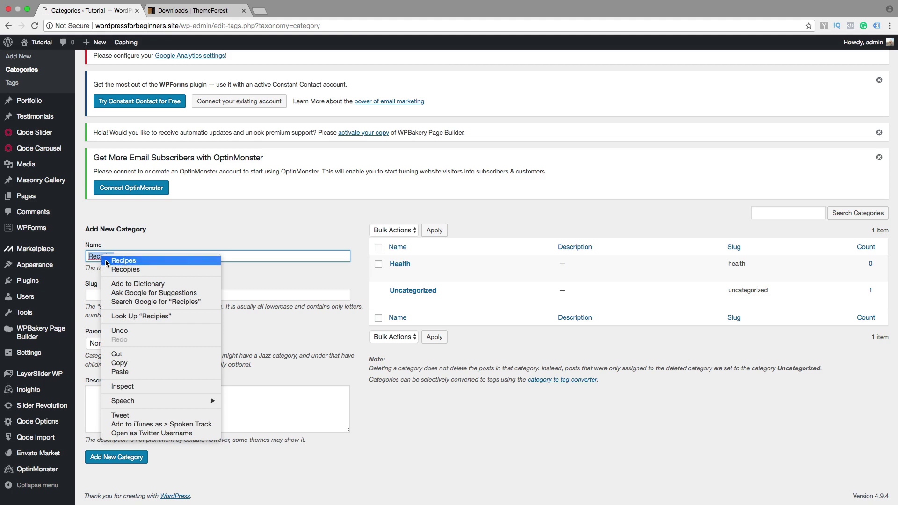
click(120, 260)
Copy Recipes into the slug field and create the Recipes category
right_click(91, 254)
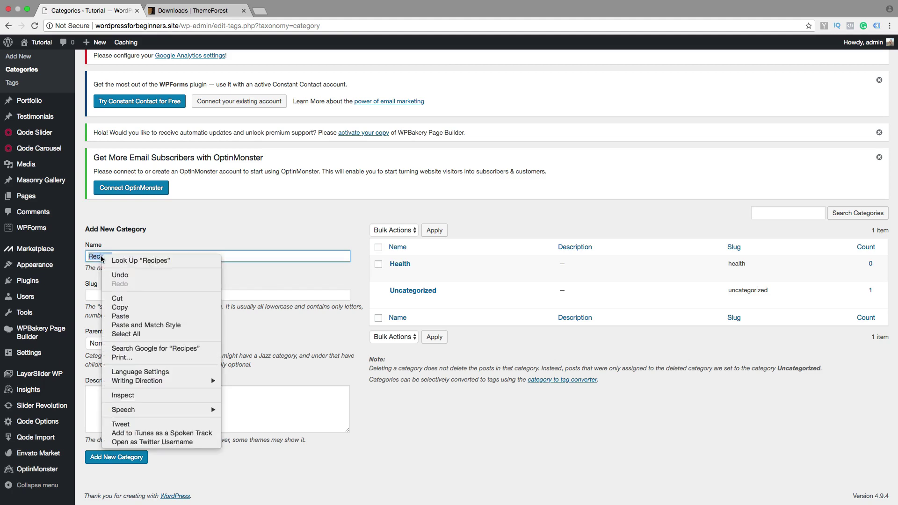
click(117, 302)
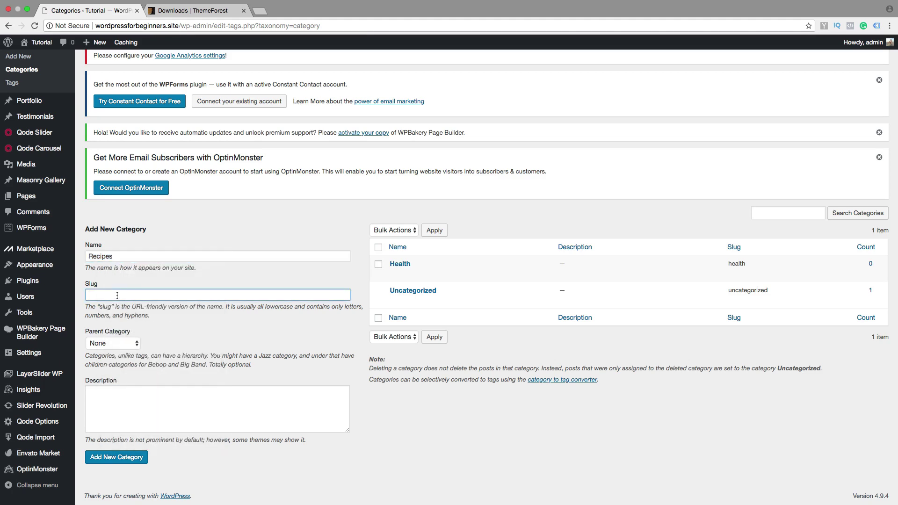
text(Recipes)
click(117, 458)
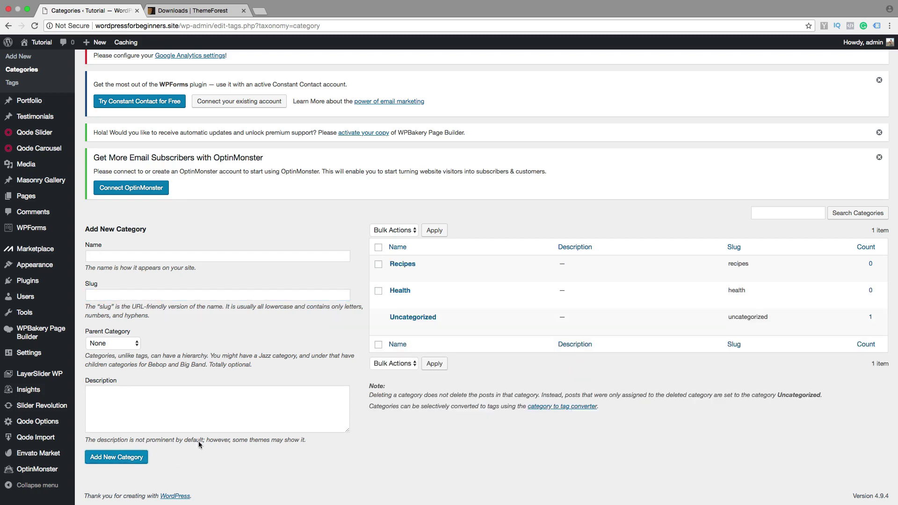